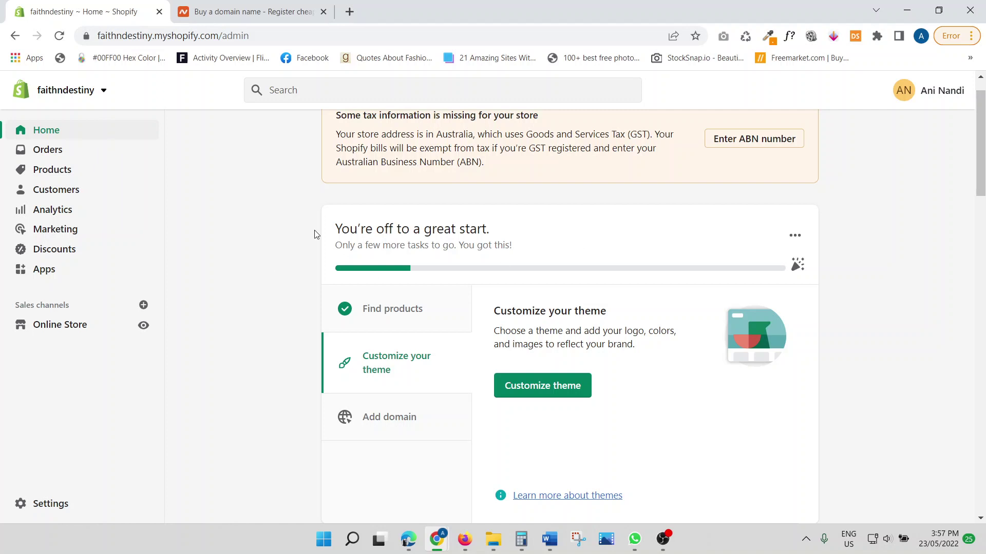
- In Namecheap's Domain List, search 'faith' and open the faithndestiny.com management page
{"action": "left_click", "coordinate": [265, 33]}
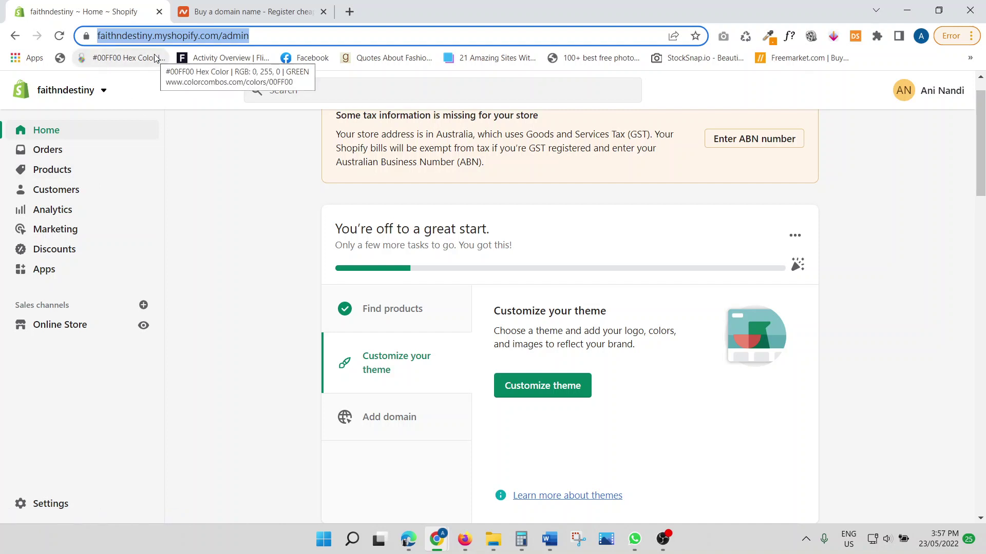
{"action": "left_click", "coordinate": [270, 11]}
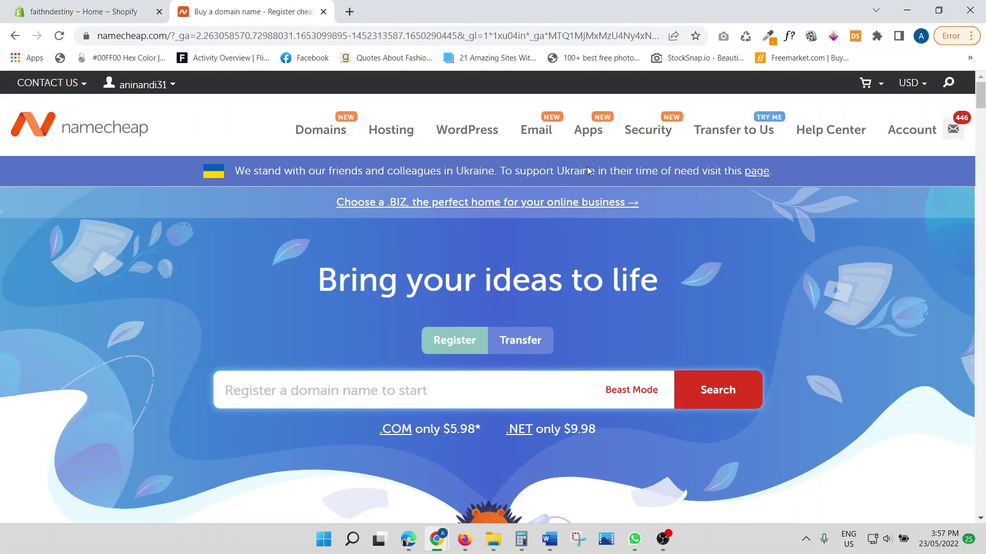
{"action": "mouse_move", "coordinate": [923, 139]}
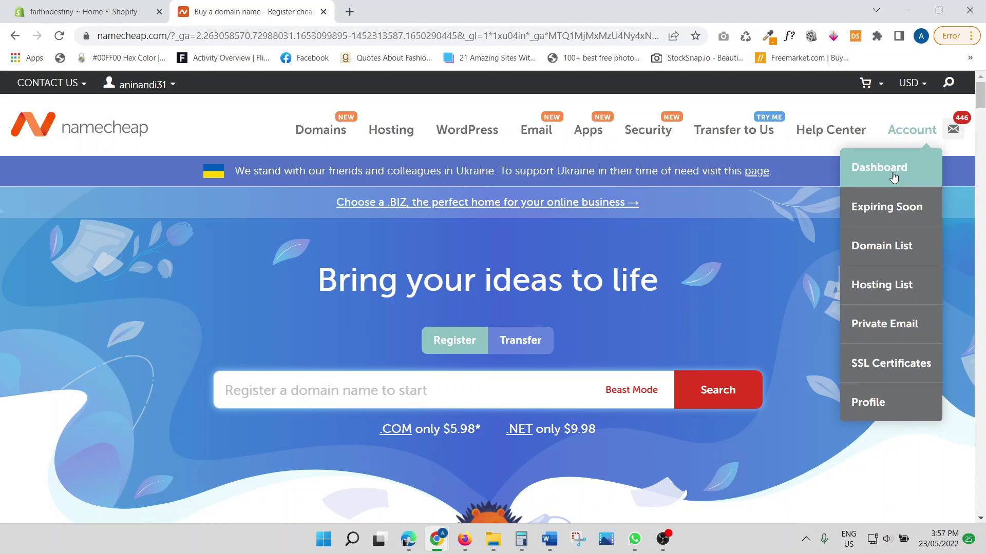
{"action": "left_click", "coordinate": [896, 252]}
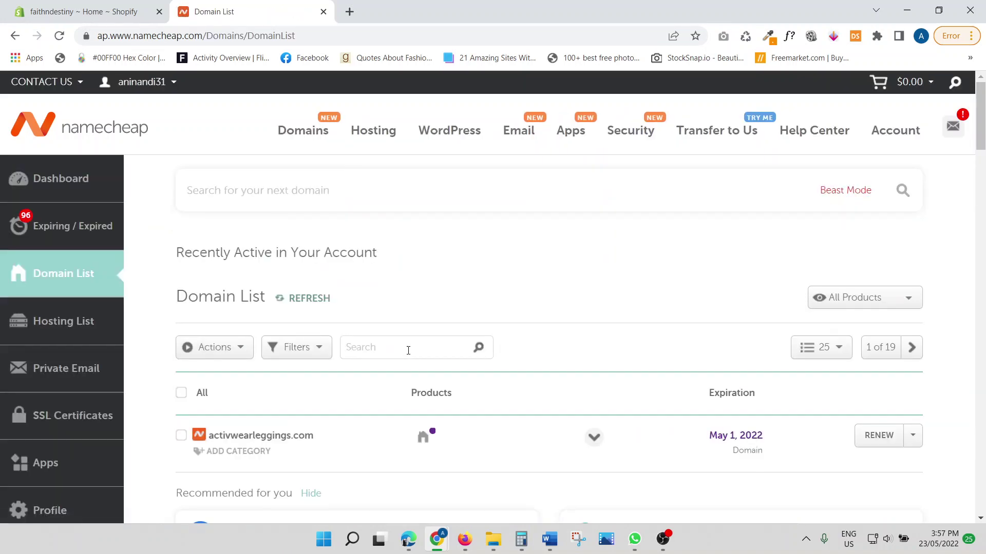
{"action": "left_click", "coordinate": [408, 350]}
{"action": "type", "text": "faith"}
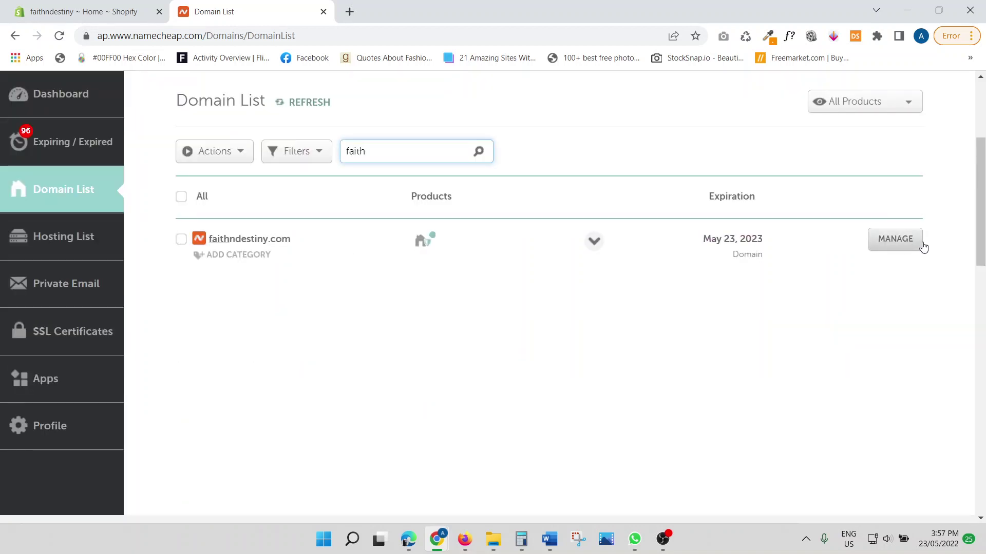
{"action": "left_click", "coordinate": [907, 241]}
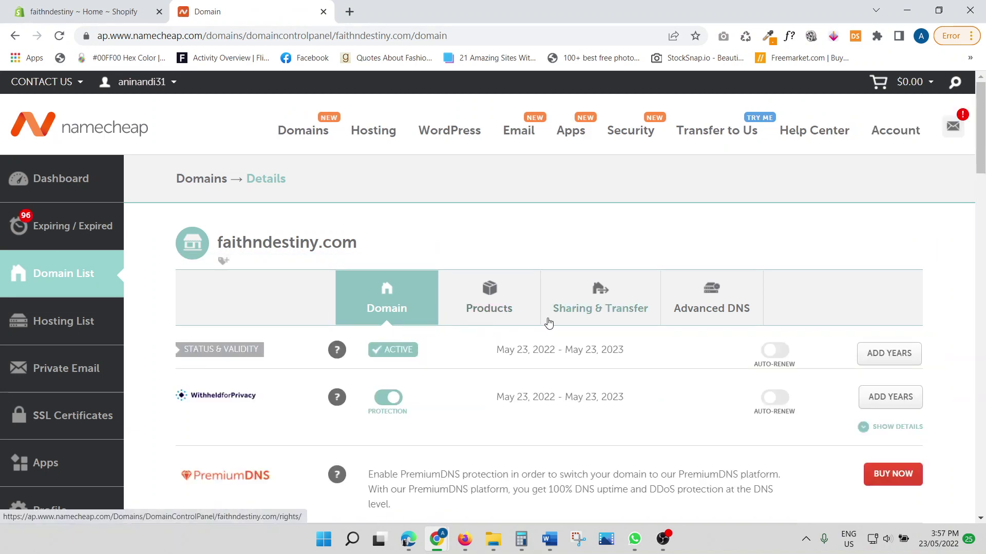
{"action": "scroll", "coordinate": [640, 323], "scroll_direction": "down", "scroll_amount": 3}
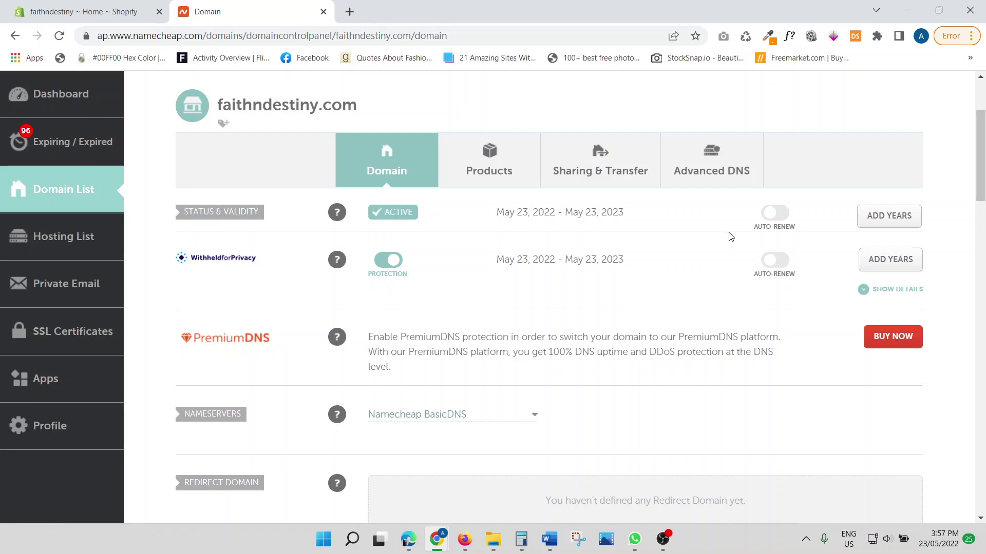
- Show faithndestiny.com's Advanced DNS host records, with the www CNAME pointing to parkingpage.namecheap.com
{"action": "left_click", "coordinate": [711, 171]}
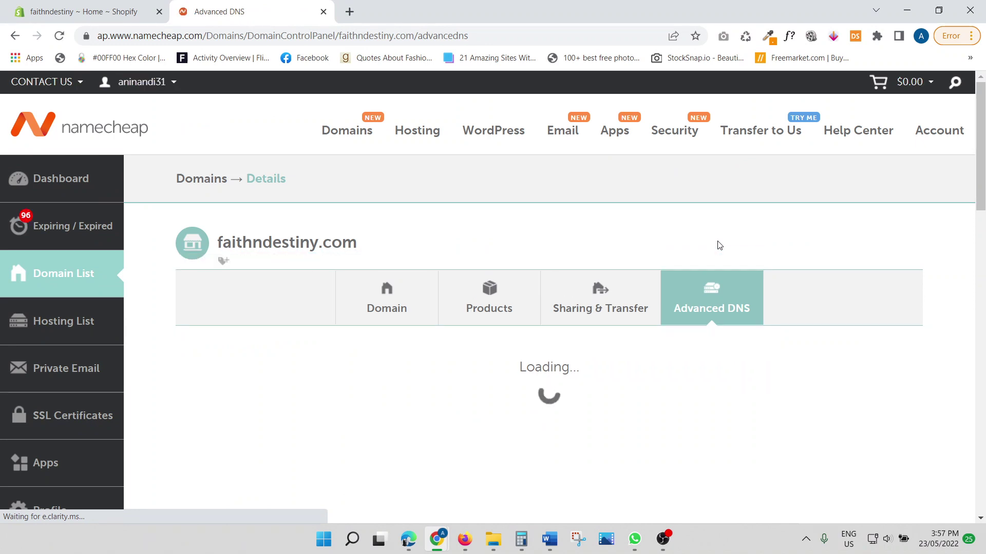
{"action": "scroll", "coordinate": [720, 245], "scroll_direction": "down", "scroll_amount": 2}
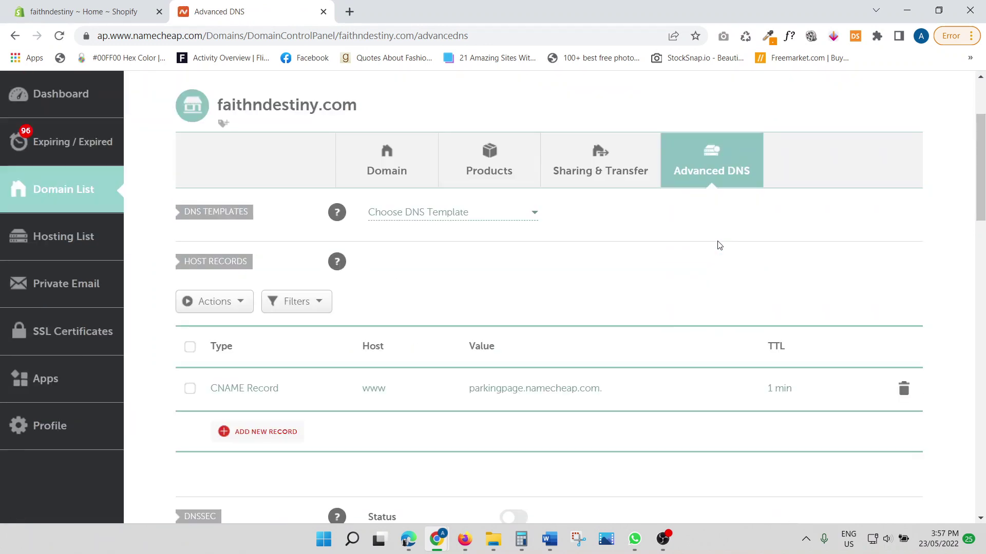
{"action": "scroll", "coordinate": [719, 246], "scroll_direction": "down", "scroll_amount": 2}
{"action": "scroll", "coordinate": [510, 315], "scroll_direction": "down", "scroll_amount": 3}
{"action": "scroll", "coordinate": [509, 315], "scroll_direction": "down", "scroll_amount": 3}
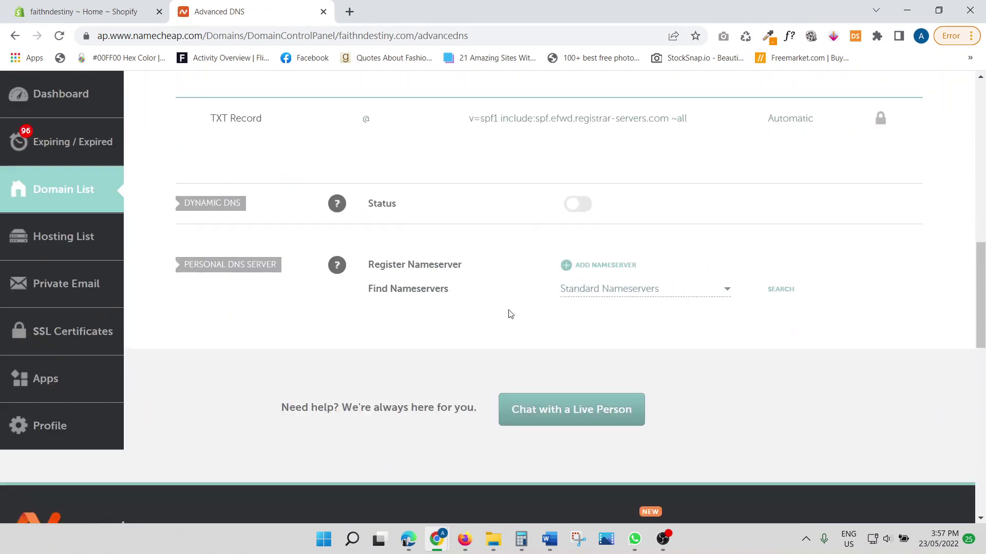
{"action": "scroll", "coordinate": [509, 314], "scroll_direction": "up", "scroll_amount": 7}
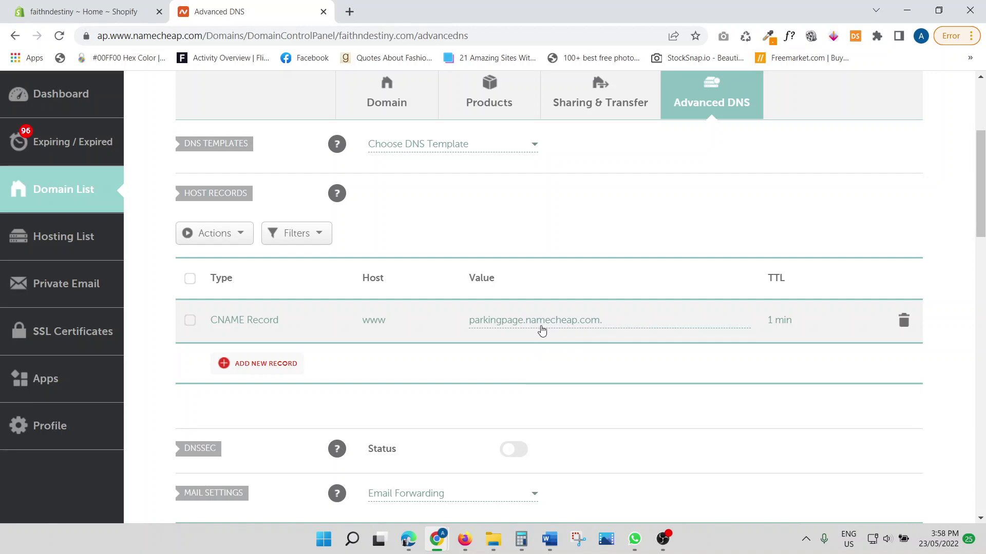
- Select faithndestiny.myshopify.com in the Shopify admin address bar for copying
{"action": "left_click", "coordinate": [79, 7]}
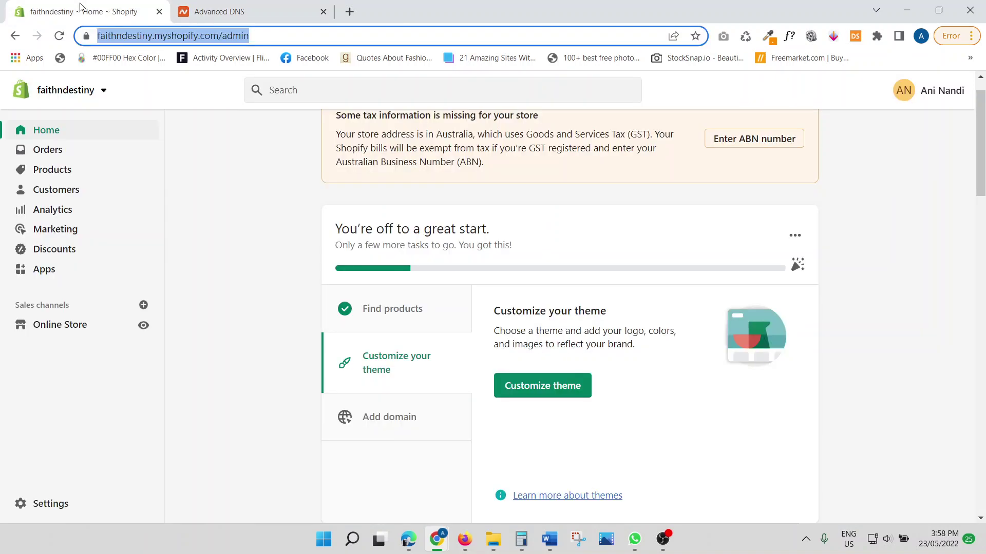
{"action": "left_click", "coordinate": [196, 169]}
{"action": "left_click_drag", "start_coordinate": [219, 36], "coordinate": [94, 49]}
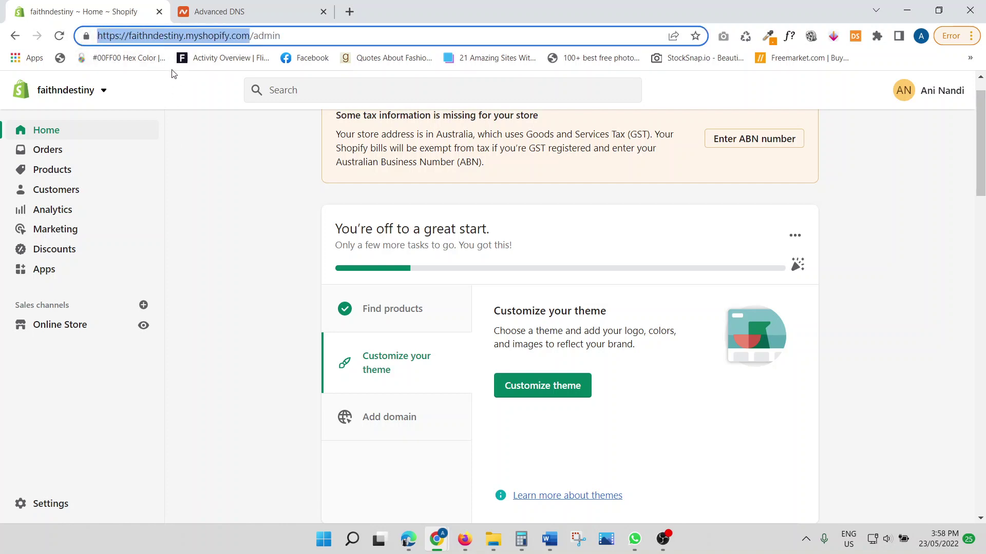
{"action": "left_click", "coordinate": [229, 35]}
{"action": "left_click_drag", "start_coordinate": [250, 35], "coordinate": [129, 35]}
{"action": "key", "text": "ctrl+c"}
- Replace the www CNAME value with faithndestiny.myshopify.com, trimming the extra /admin
{"action": "left_click", "coordinate": [244, 12]}
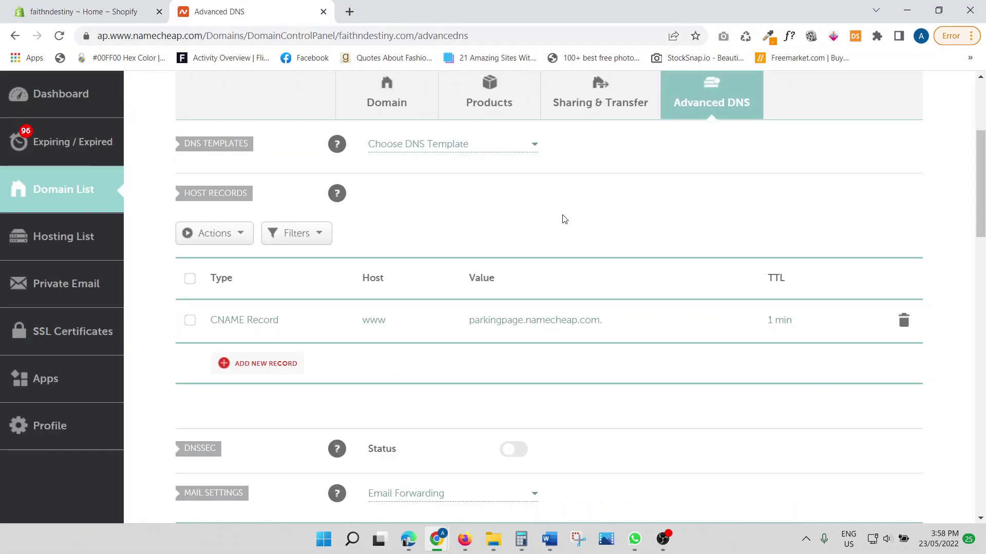
{"action": "left_click", "coordinate": [606, 325]}
{"action": "left_click_drag", "start_coordinate": [608, 321], "coordinate": [424, 322]}
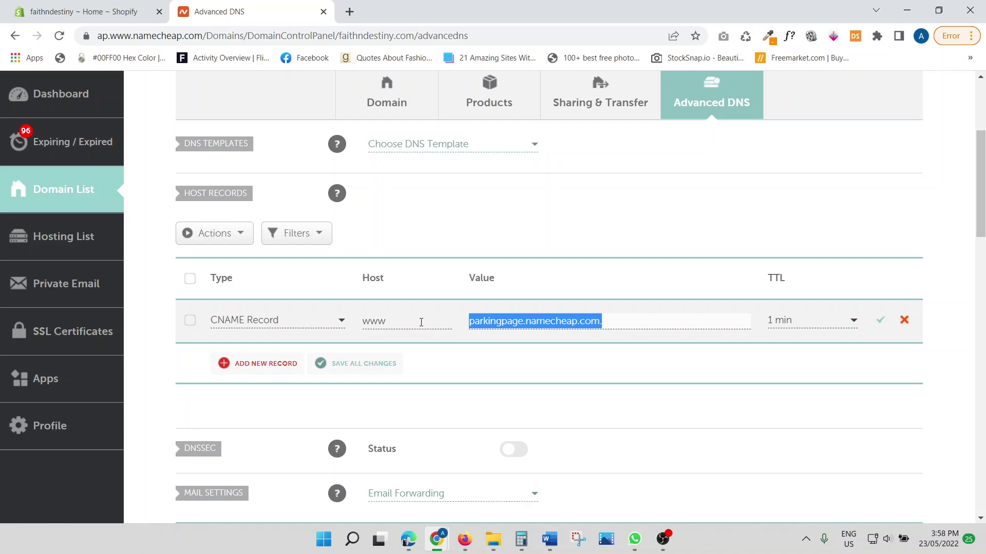
{"action": "key", "text": "ctrl+v"}
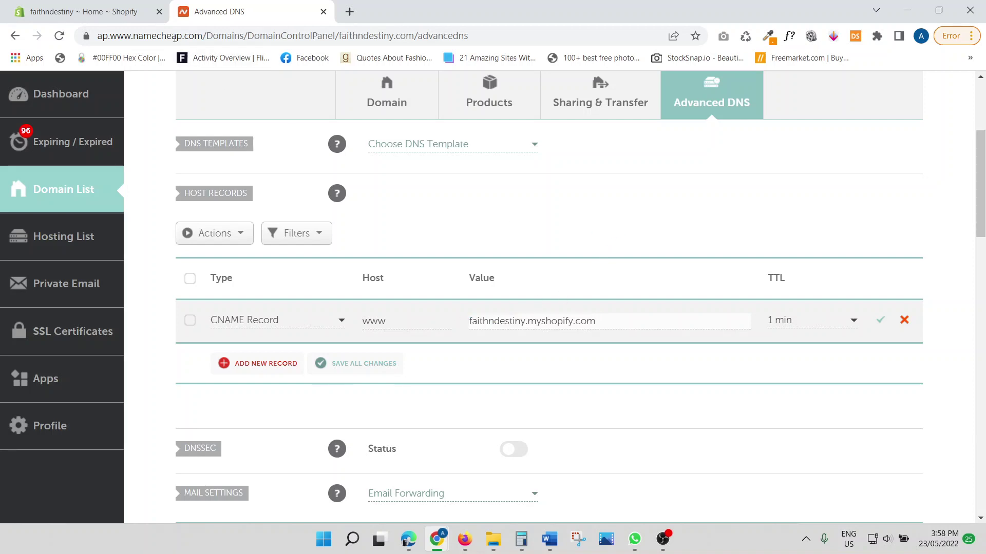
{"action": "left_click", "coordinate": [133, 20]}
{"action": "left_click_drag", "start_coordinate": [291, 38], "coordinate": [128, 37]}
{"action": "key", "text": "ctrl+c"}
{"action": "left_click", "coordinate": [302, 5]}
{"action": "left_click_drag", "start_coordinate": [595, 321], "coordinate": [433, 312]}
{"action": "key", "text": "ctrl+v"}
{"action": "key", "text": "BackSpace"}
{"action": "key", "text": "BackSpace"}
{"action": "key", "text": "BackSpace"}
{"action": "key", "text": "BackSpace"}
{"action": "key", "text": "BackSpace"}
{"action": "key", "text": "BackSpace"}
- Keep the CNAME record's TTL at 1 min and save it
{"action": "left_click", "coordinate": [797, 325]}
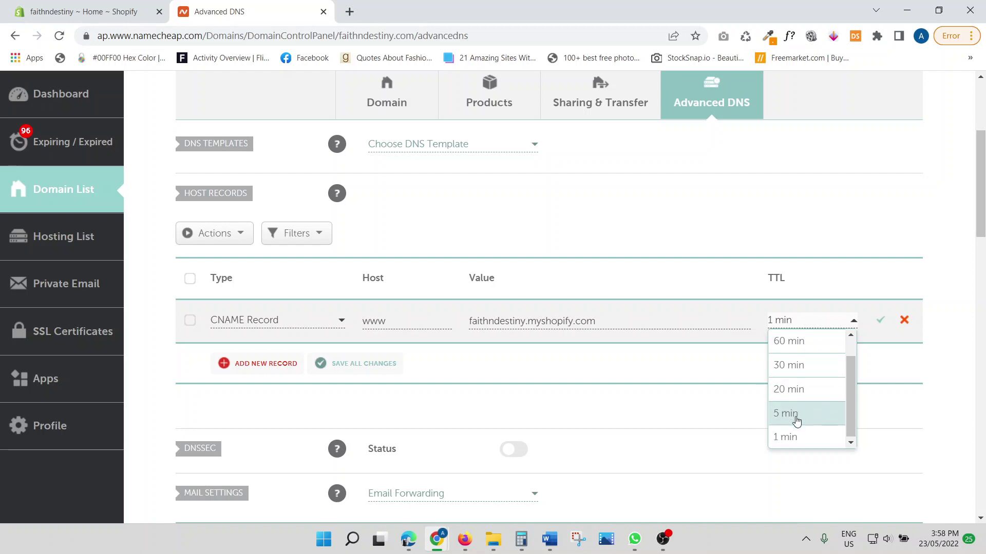
{"action": "left_click", "coordinate": [795, 448]}
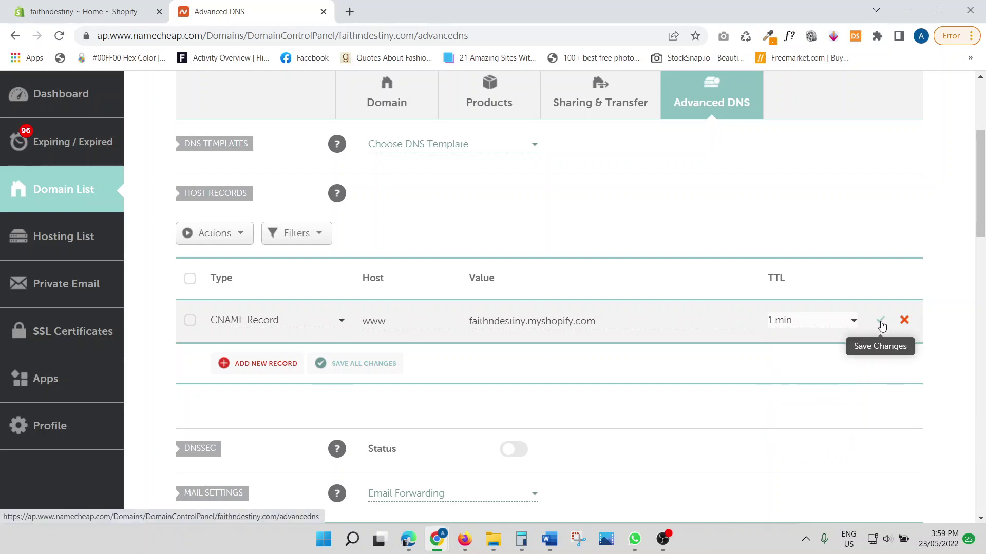
{"action": "left_click", "coordinate": [880, 322]}
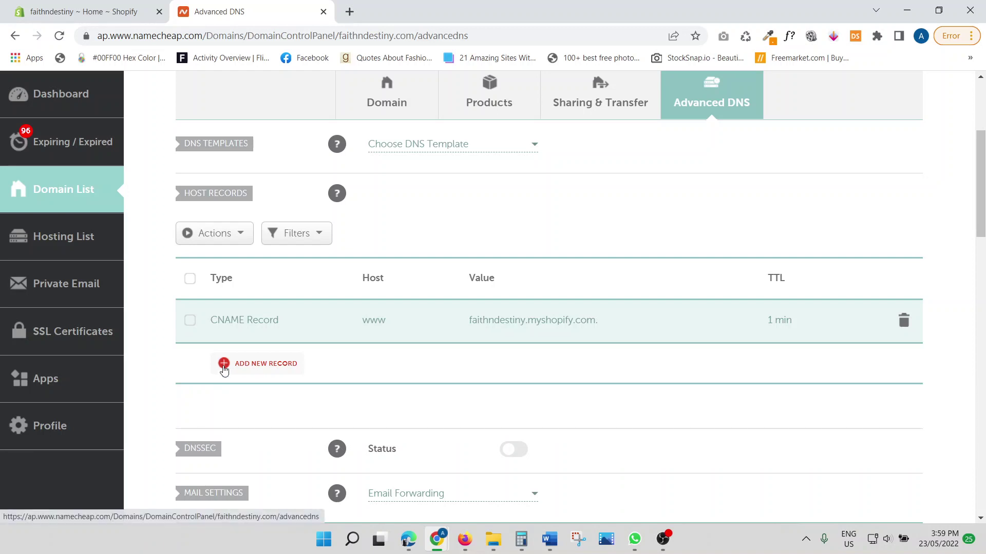
- Add a new A record with host @ and IP address 23.227.38.65
{"action": "left_click", "coordinate": [224, 365]}
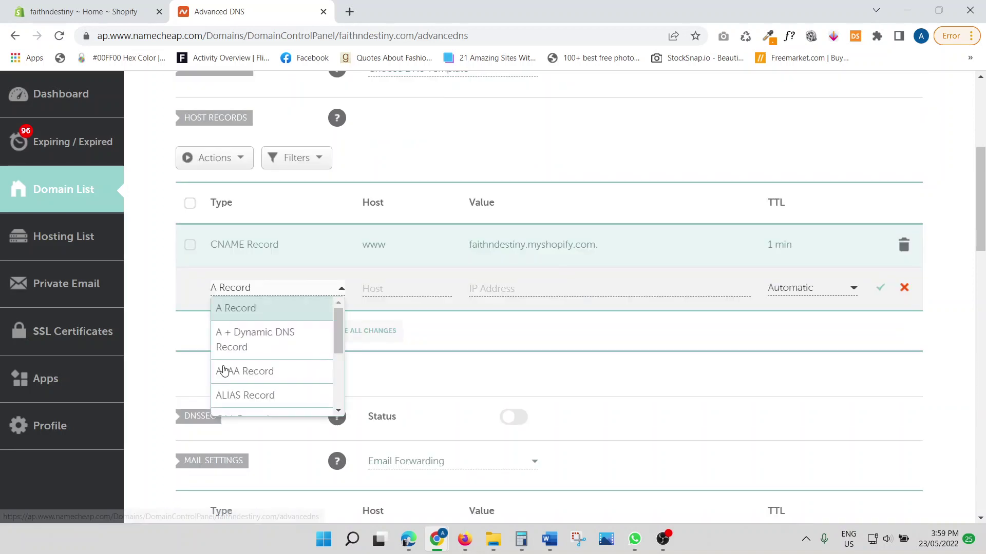
{"action": "left_click", "coordinate": [238, 314]}
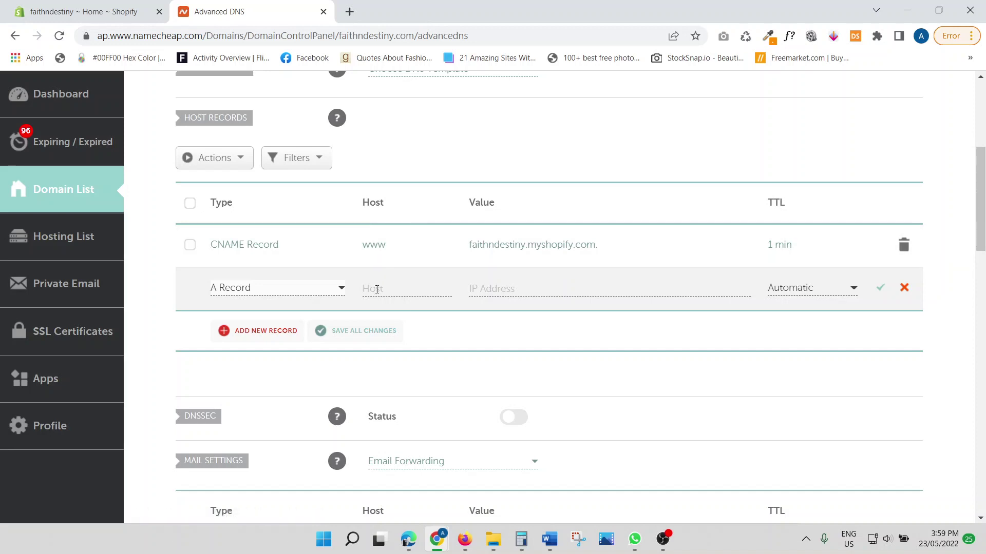
{"action": "left_click", "coordinate": [377, 291]}
{"action": "type", "text": "@"}
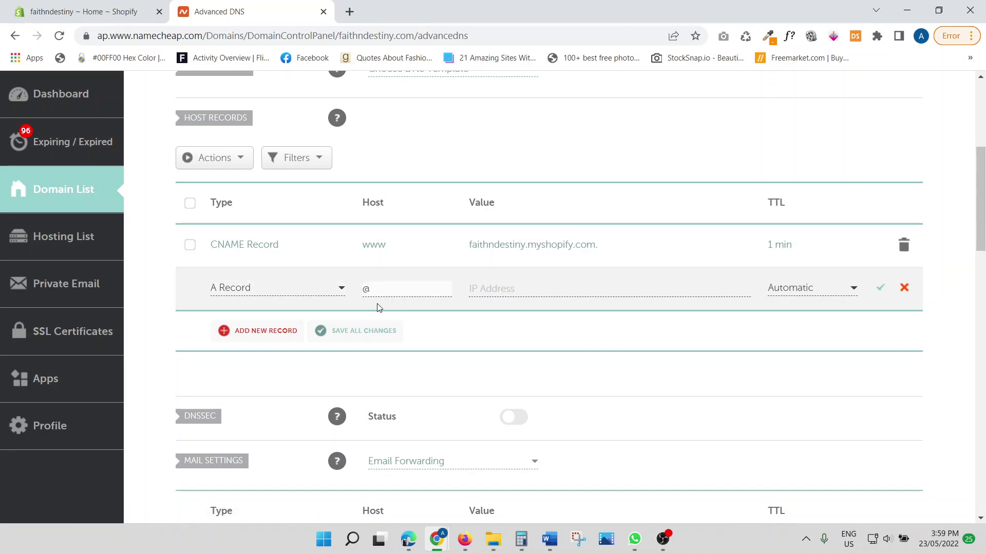
{"action": "left_click", "coordinate": [498, 286]}
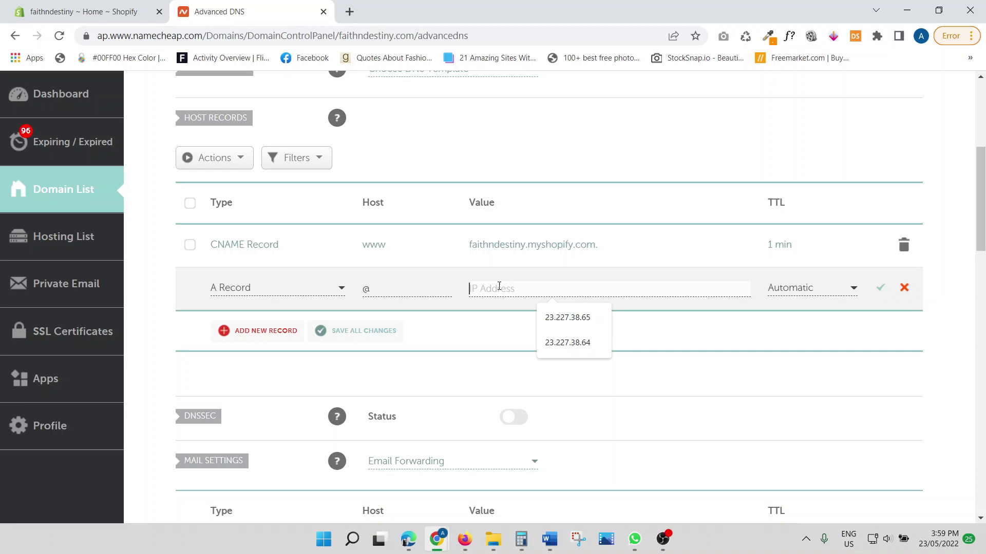
{"action": "left_click", "coordinate": [567, 319]}
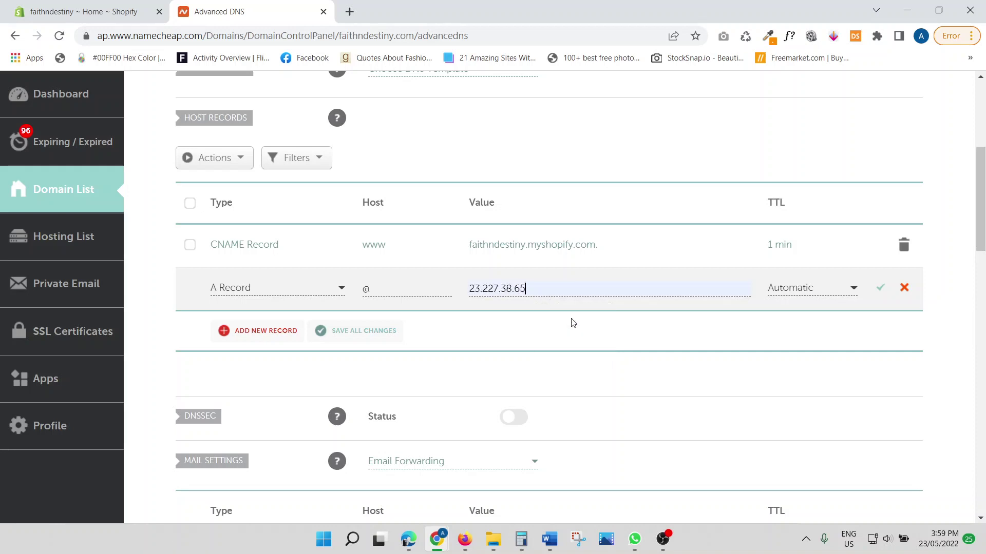
{"action": "left_click", "coordinate": [483, 334]}
- Set the A record's TTL to 1 min and save it
{"action": "left_click", "coordinate": [786, 295]}
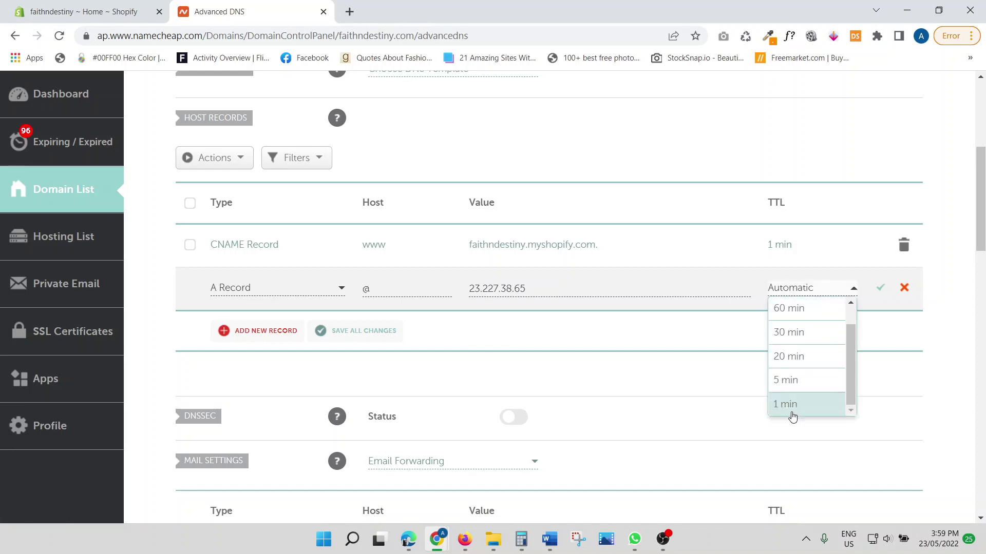
{"action": "left_click", "coordinate": [789, 407]}
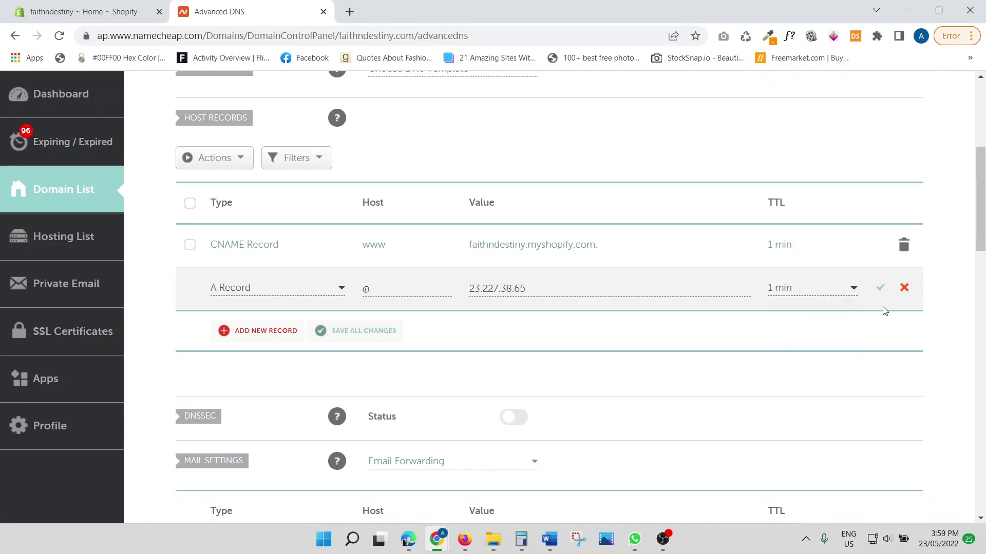
{"action": "left_click", "coordinate": [879, 288]}
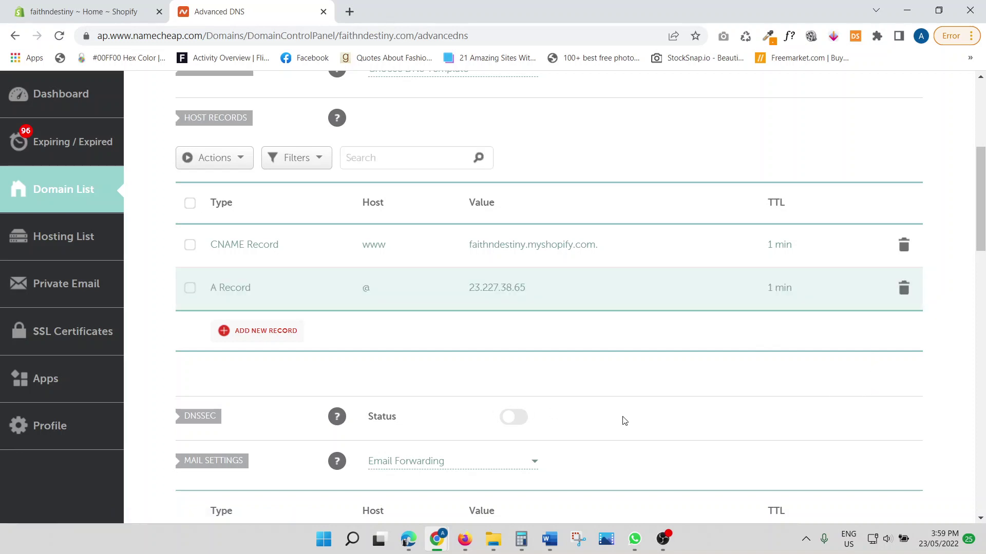
{"action": "scroll", "coordinate": [624, 421], "scroll_direction": "up", "scroll_amount": 1}
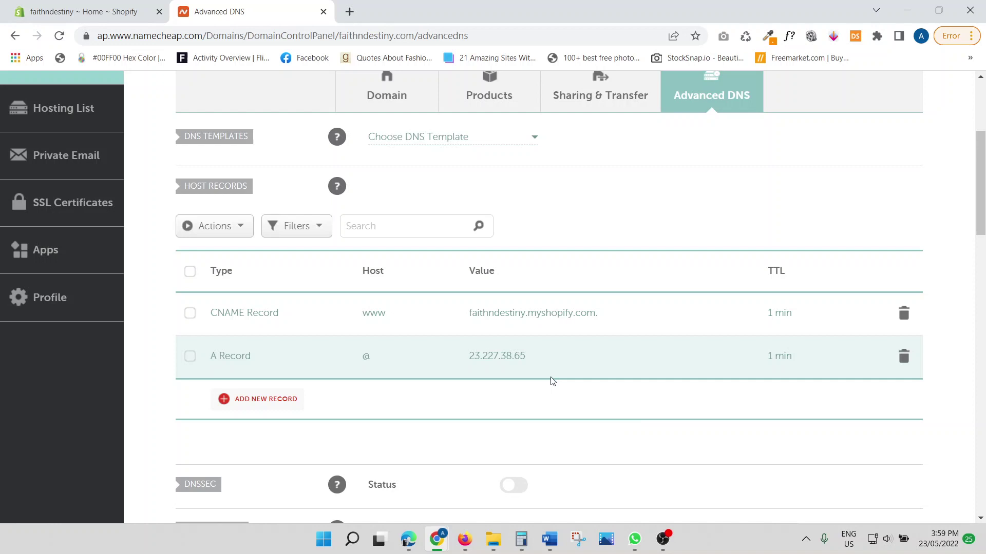
{"action": "scroll", "coordinate": [550, 412], "scroll_direction": "up", "scroll_amount": 3}
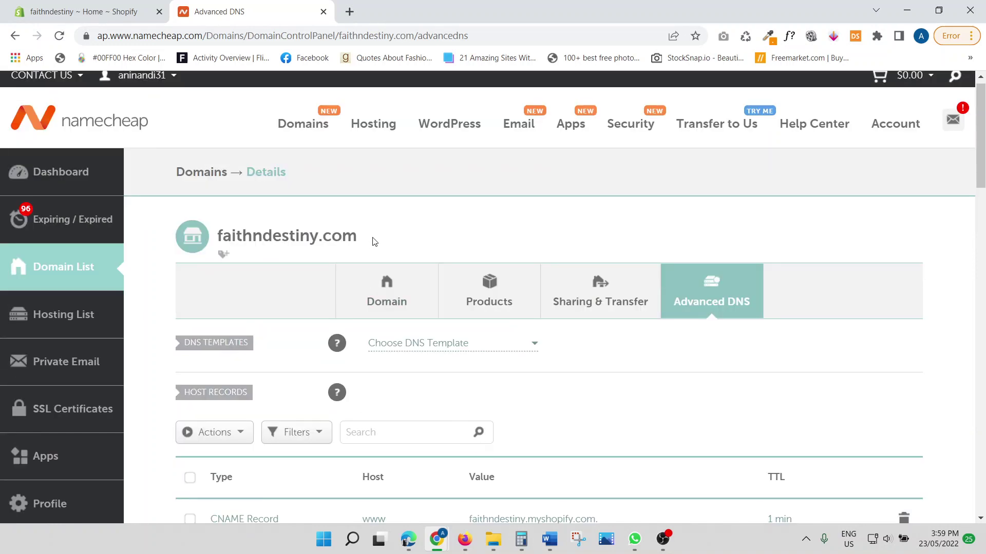
{"action": "left_click_drag", "start_coordinate": [374, 240], "coordinate": [218, 241]}
{"action": "key", "text": "ctrl+c"}
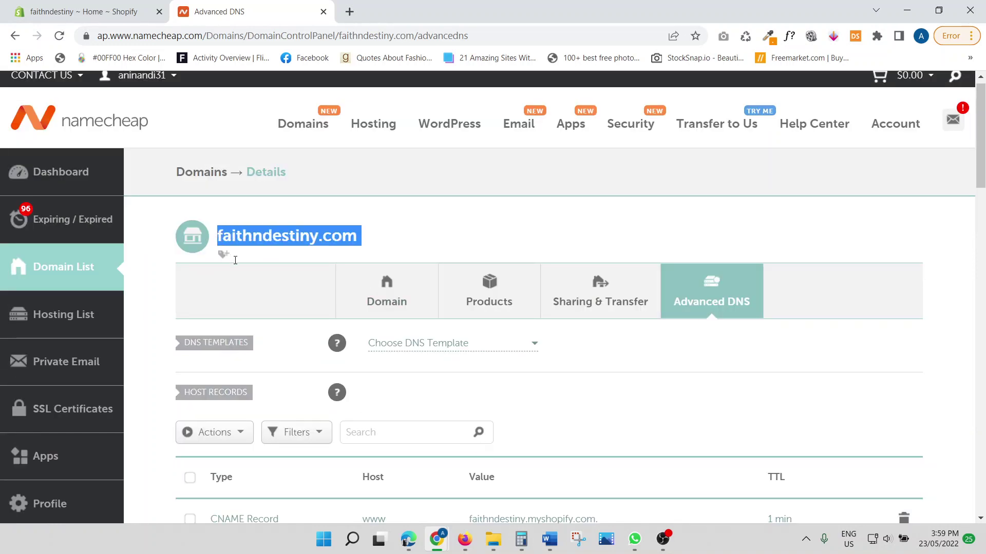
- In Shopify Settings > Domains, connect existing domain faithndestiny.com and continue to verification
{"action": "left_click", "coordinate": [101, 6]}
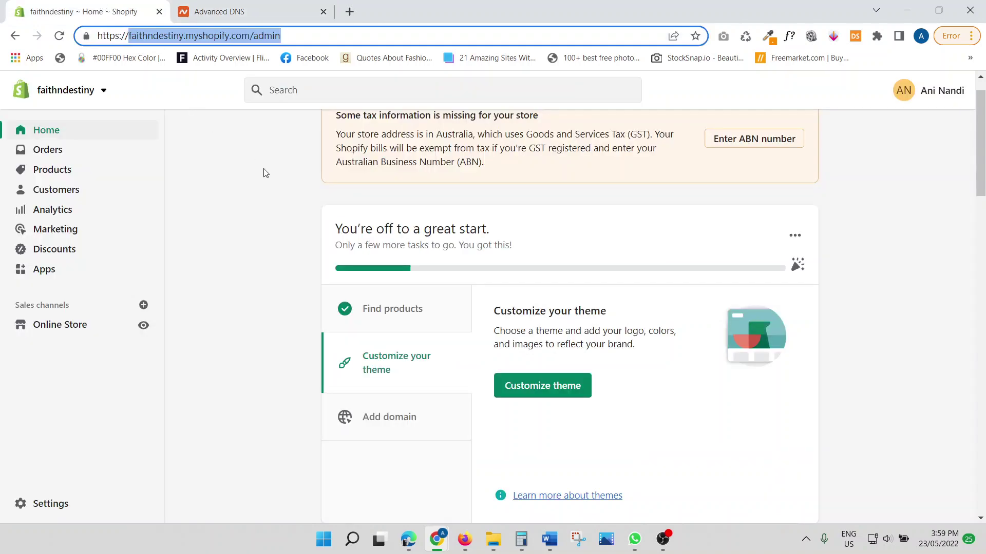
{"action": "scroll", "coordinate": [194, 318], "scroll_direction": "down", "scroll_amount": 8}
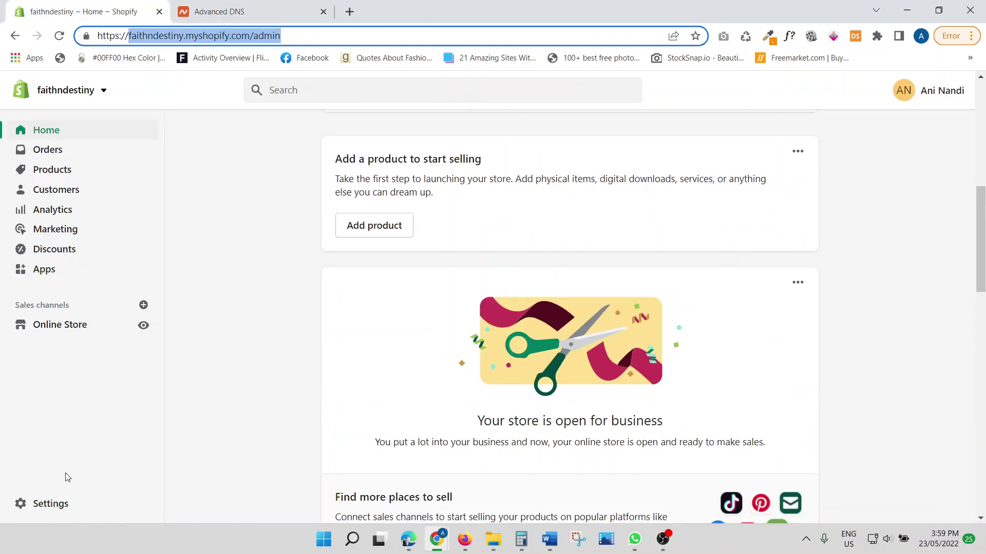
{"action": "left_click", "coordinate": [56, 511]}
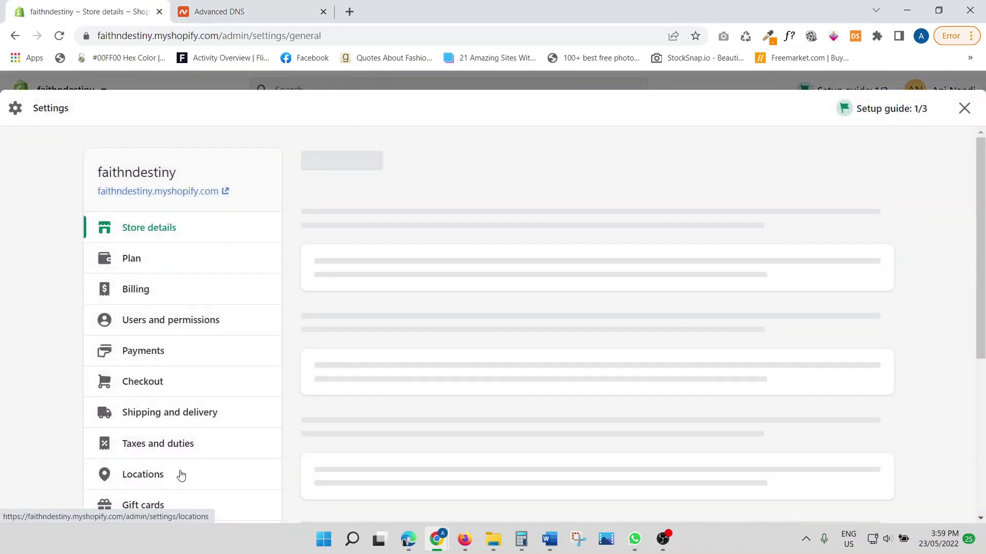
{"action": "scroll", "coordinate": [322, 298], "scroll_direction": "down", "scroll_amount": 5}
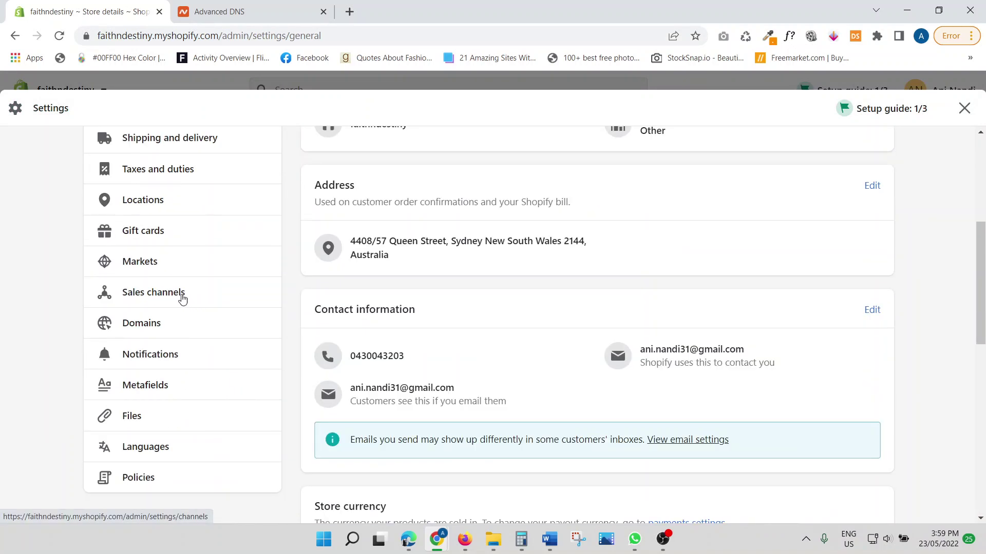
{"action": "left_click", "coordinate": [146, 324]}
{"action": "scroll", "coordinate": [558, 385], "scroll_direction": "down", "scroll_amount": 3}
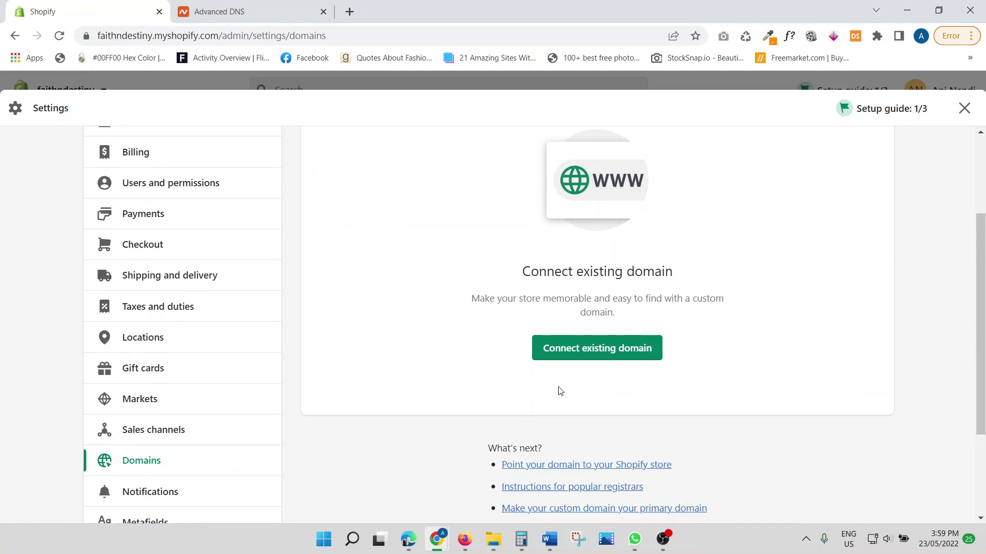
{"action": "left_click", "coordinate": [610, 359]}
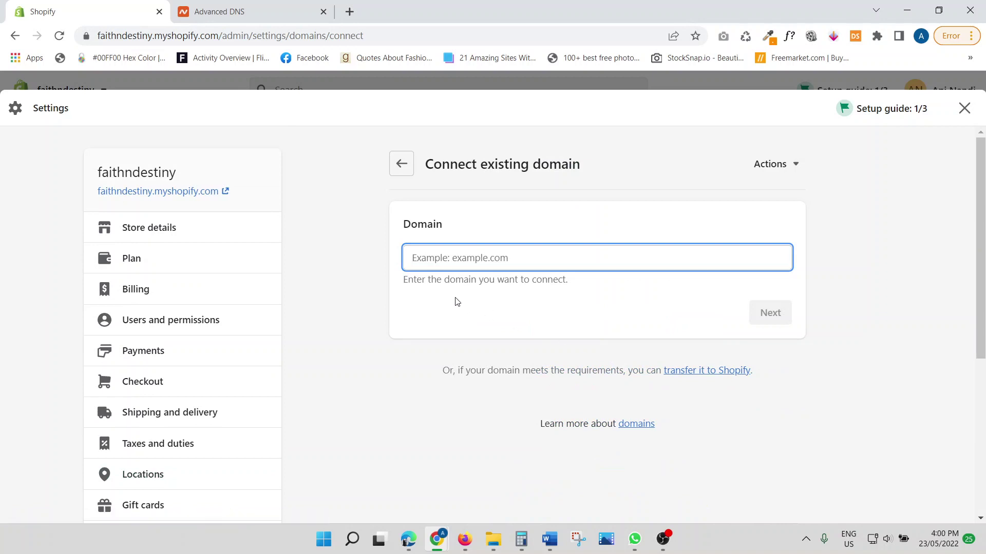
{"action": "key", "text": "ctrl+v"}
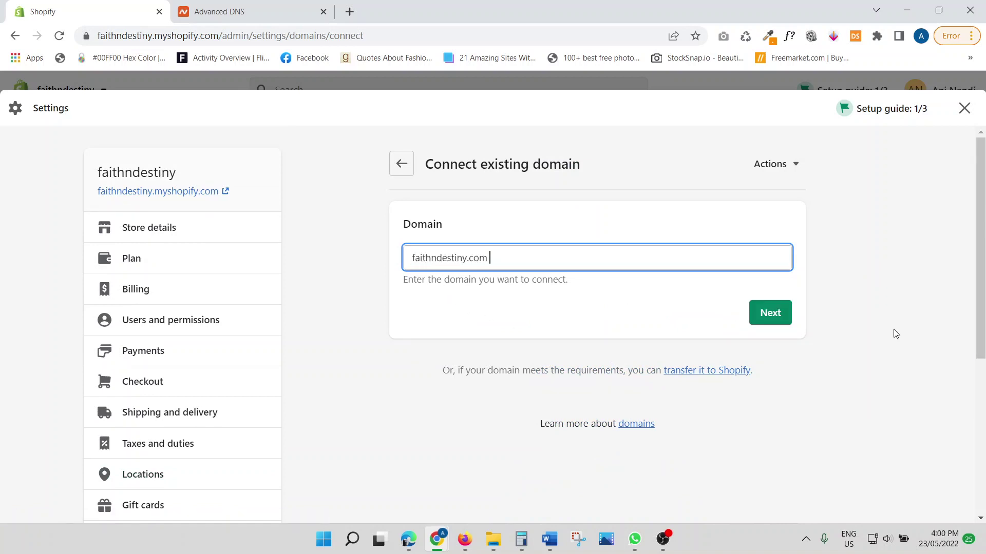
{"action": "left_click", "coordinate": [781, 315]}
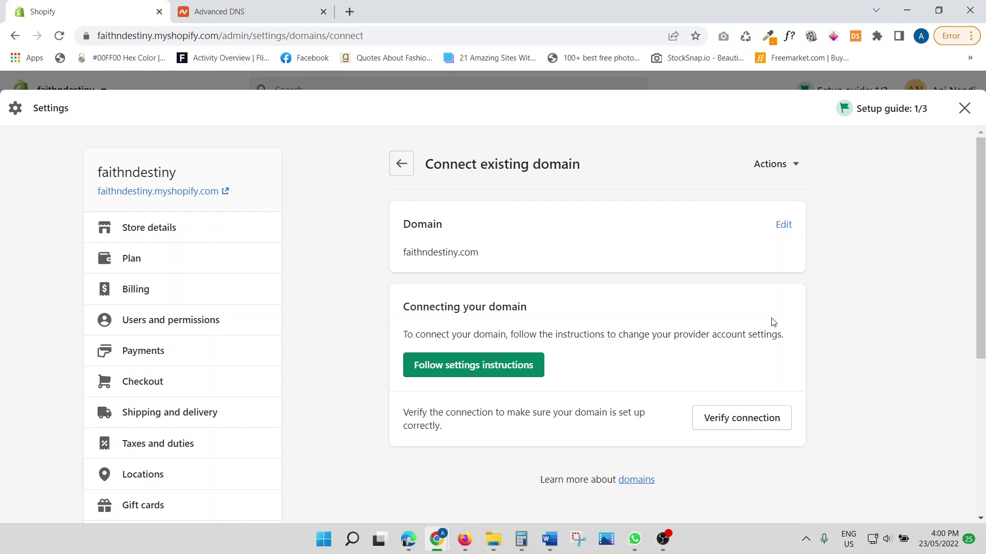
- Verify the faithndestiny.com connection and reload the Domains page to confirm it's the primary domain
{"action": "left_click", "coordinate": [730, 419]}
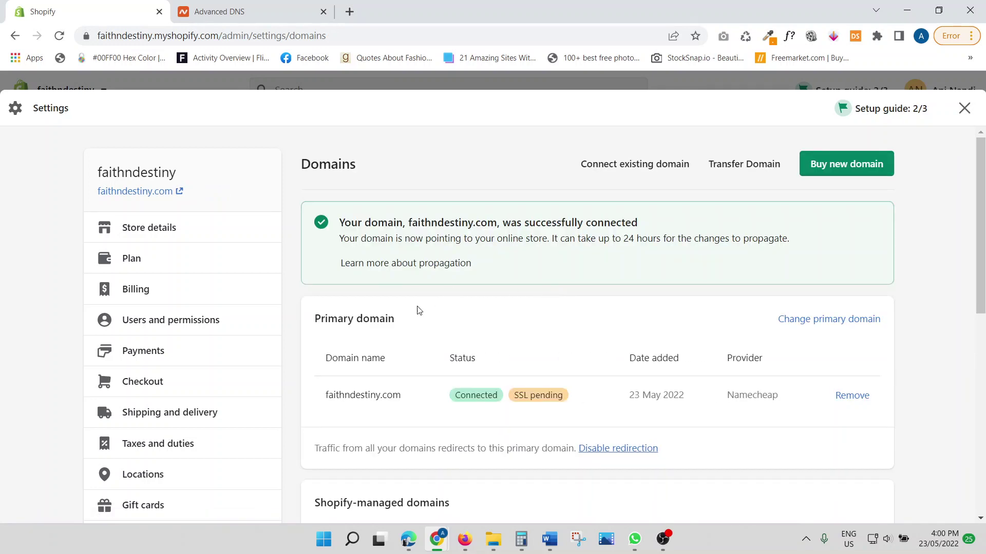
{"action": "scroll", "coordinate": [501, 339], "scroll_direction": "down", "scroll_amount": 3}
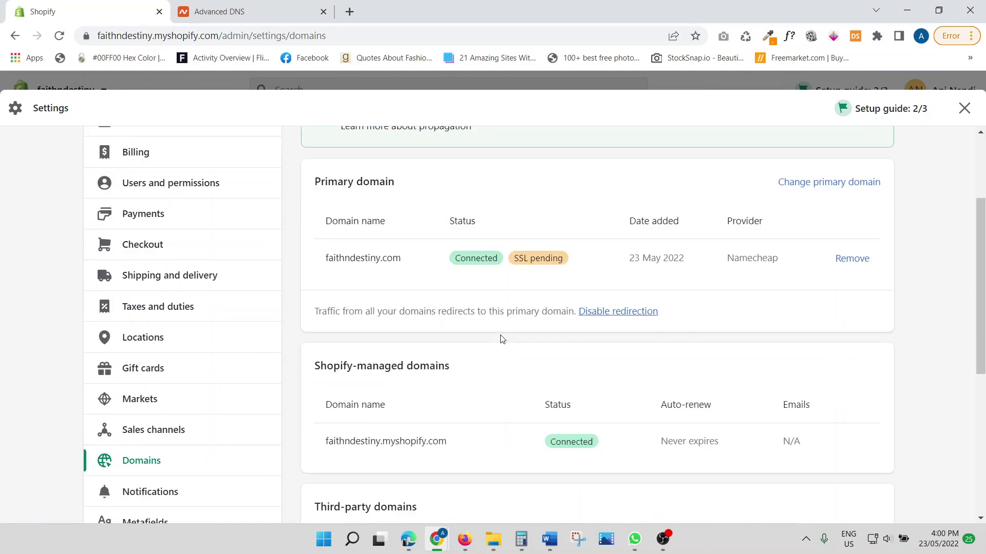
{"action": "scroll", "coordinate": [501, 338], "scroll_direction": "down", "scroll_amount": 1}
{"action": "scroll", "coordinate": [502, 337], "scroll_direction": "up", "scroll_amount": 2}
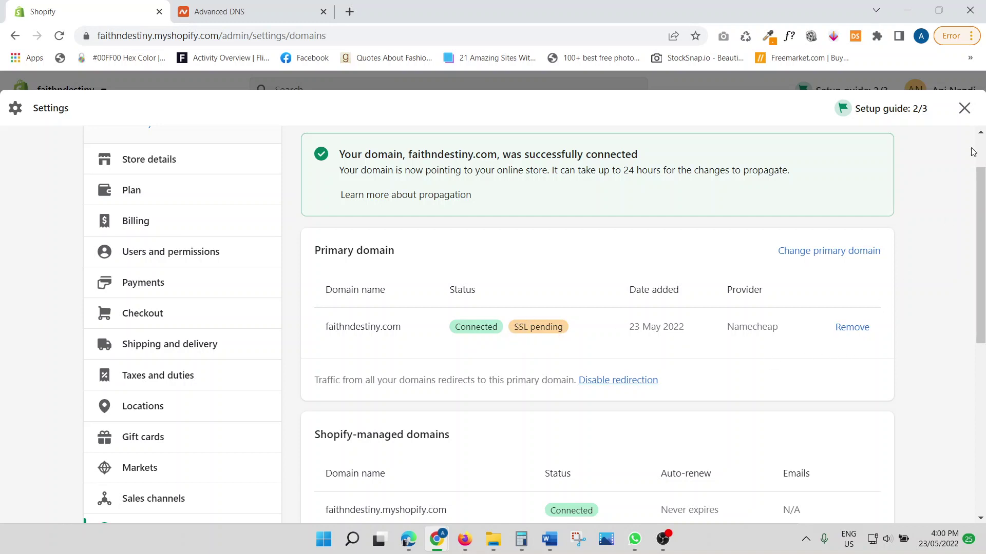
{"action": "left_click", "coordinate": [59, 36]}
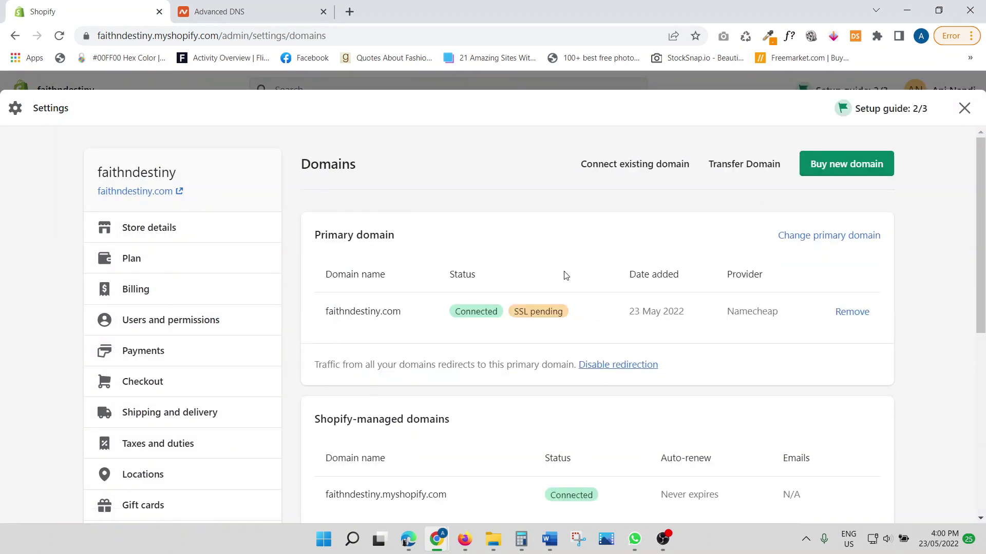
{"action": "scroll", "coordinate": [565, 276], "scroll_direction": "down", "scroll_amount": 4}
{"action": "scroll", "coordinate": [561, 277], "scroll_direction": "up", "scroll_amount": 4}
- Open the storefront, dismiss the newsletter popup, and reload faithndestiny.com to confirm it loads
{"action": "left_click", "coordinate": [966, 110]}
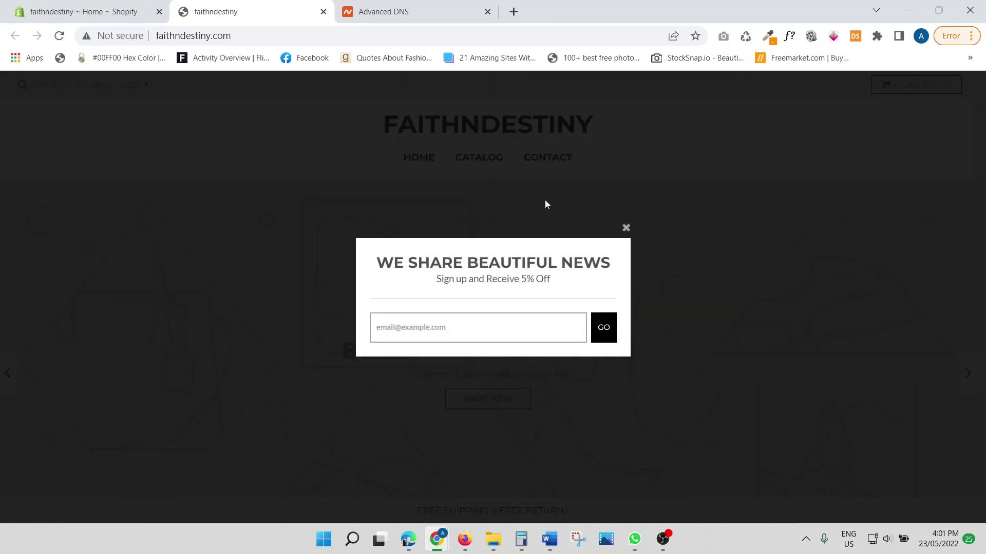
{"action": "left_click", "coordinate": [625, 228]}
{"action": "left_click", "coordinate": [59, 35]}
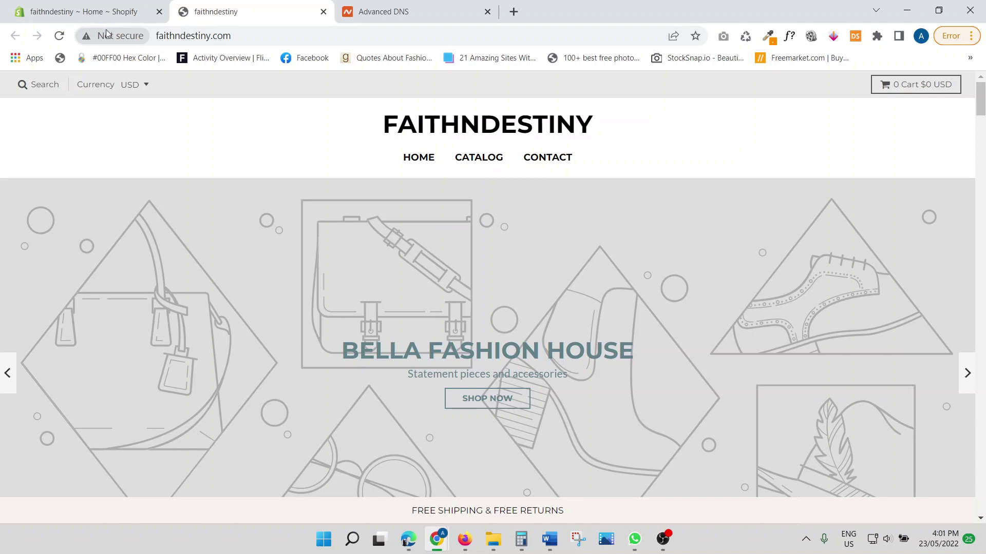
{"action": "left_click", "coordinate": [60, 38]}
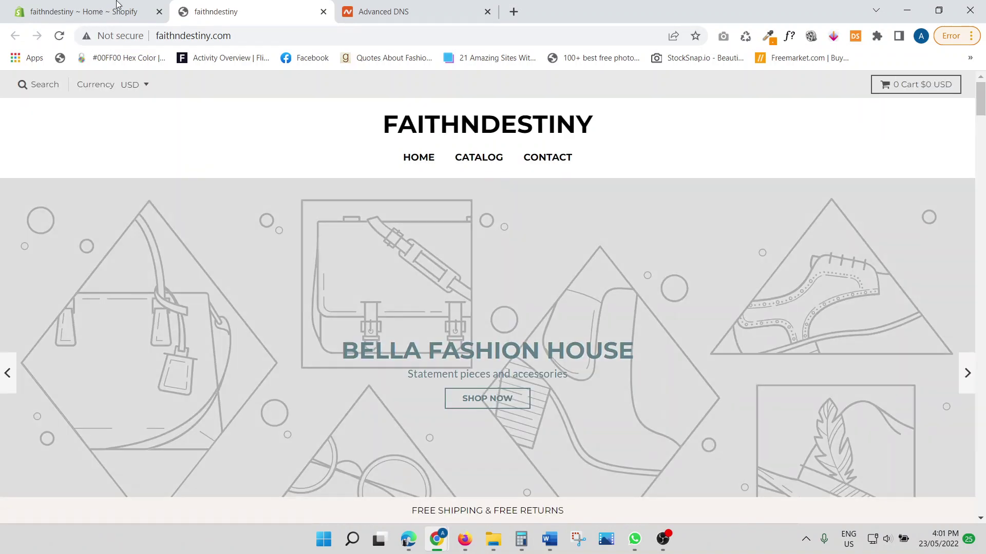
{"action": "left_click", "coordinate": [117, 6]}
{"action": "left_click", "coordinate": [61, 504]}
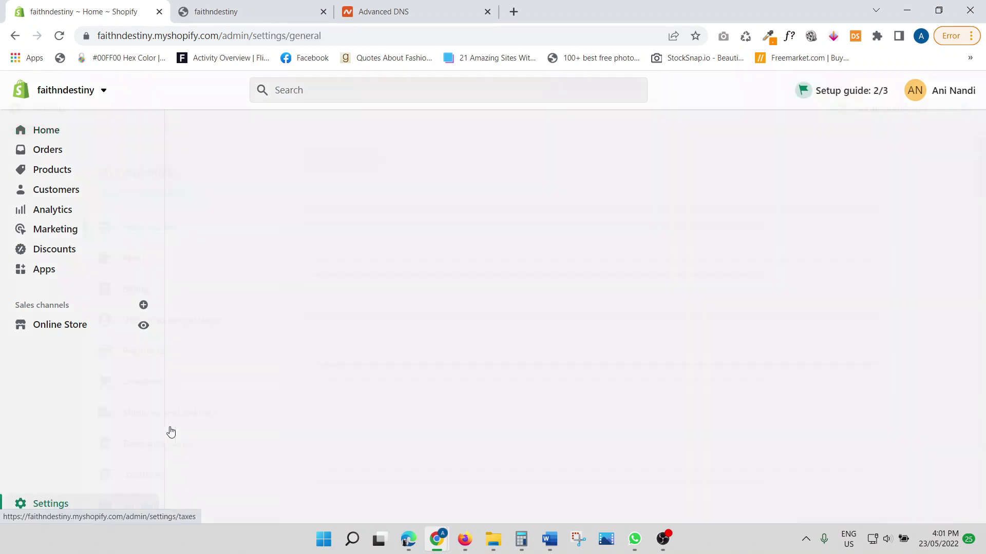
{"action": "scroll", "coordinate": [191, 369], "scroll_direction": "down", "scroll_amount": 4}
{"action": "left_click", "coordinate": [144, 394]}
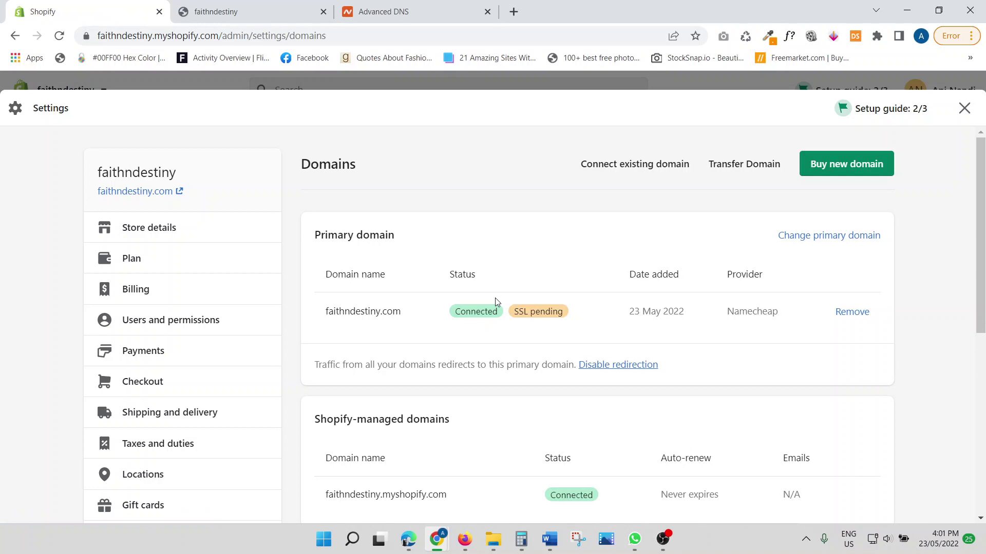
{"action": "left_click", "coordinate": [235, 11]}
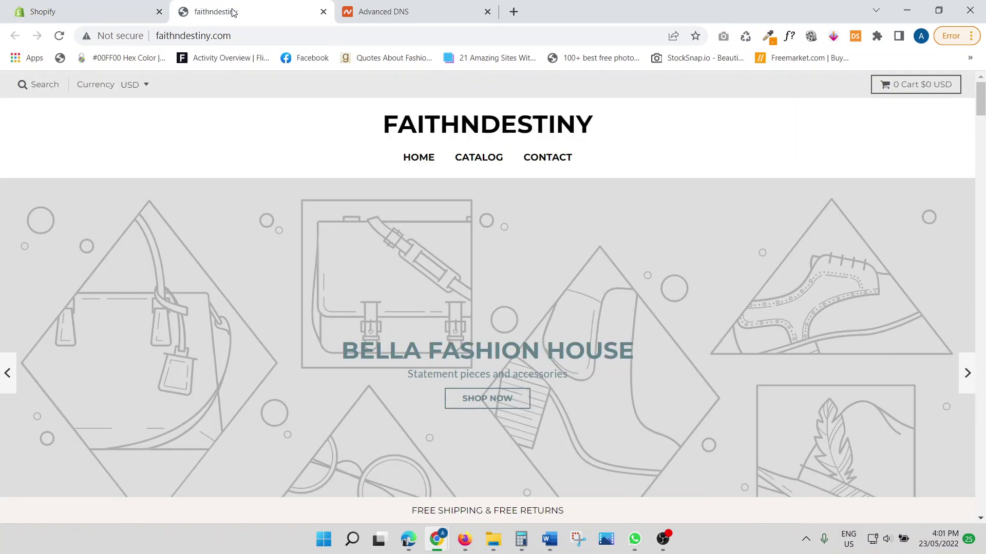